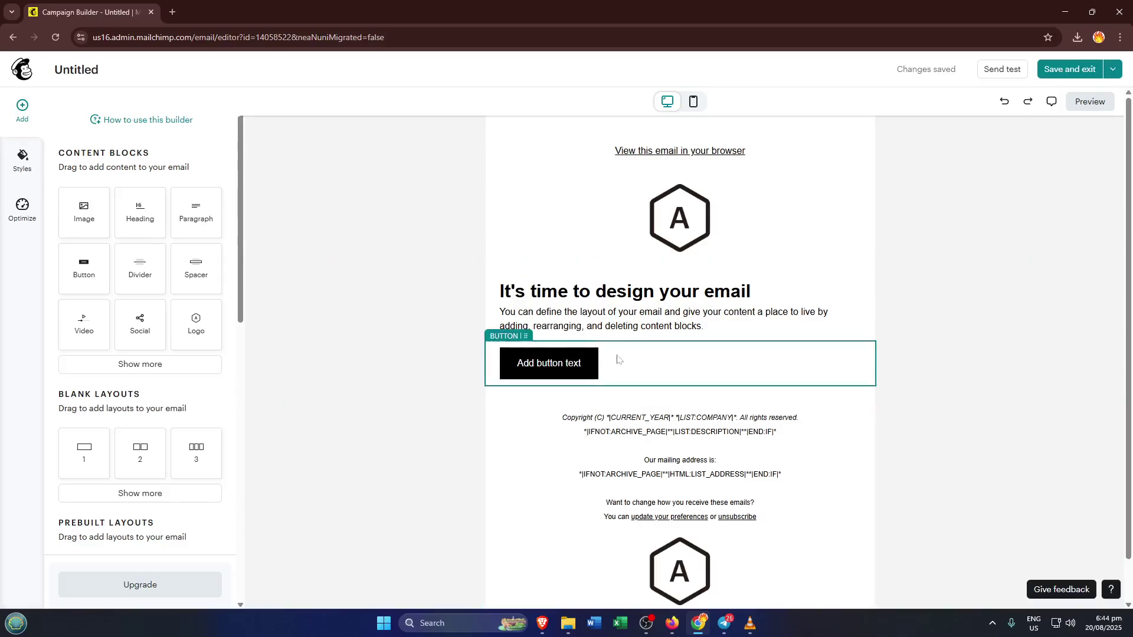
# Step: Examine the logo block's style settings, including its desktop alignment and padding
pyautogui.click(643, 357)
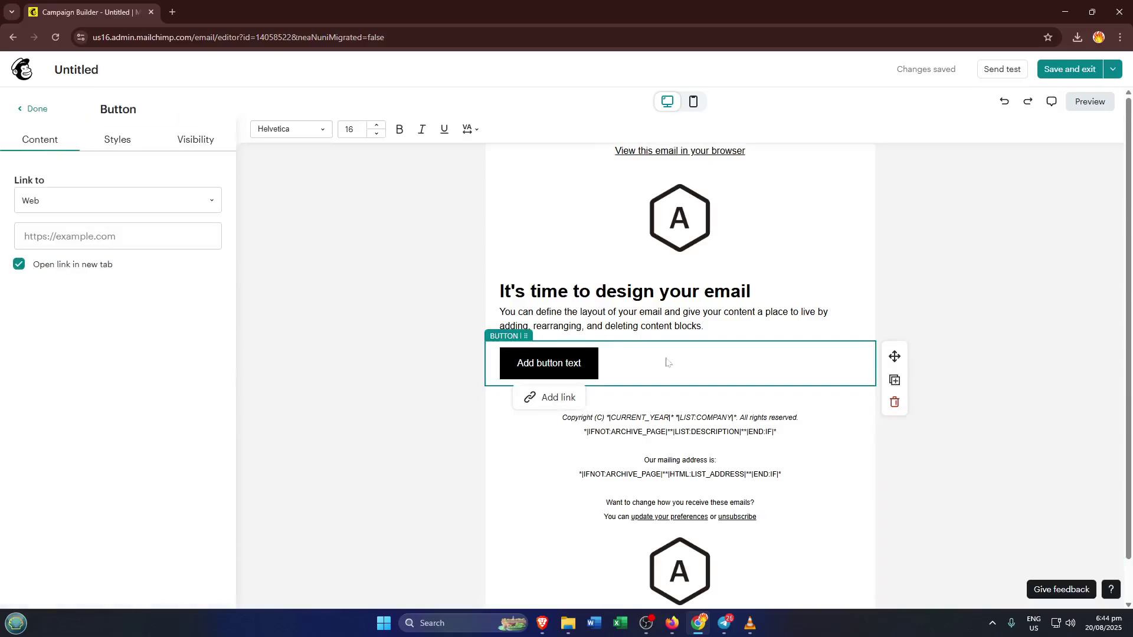
pyautogui.click(917, 198)
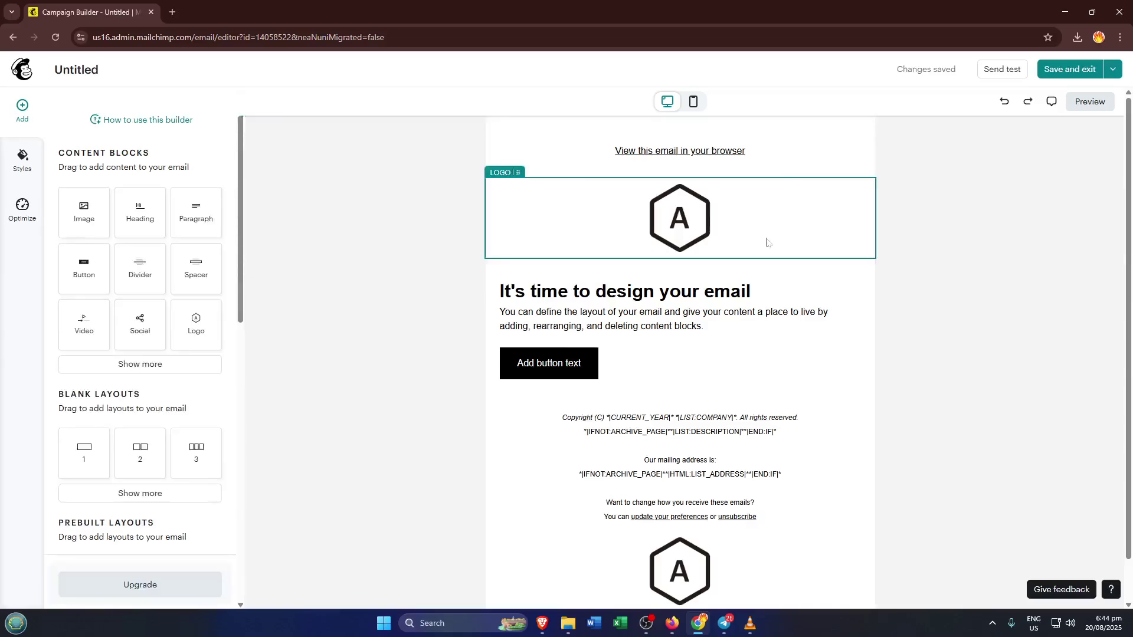
pyautogui.click(835, 258)
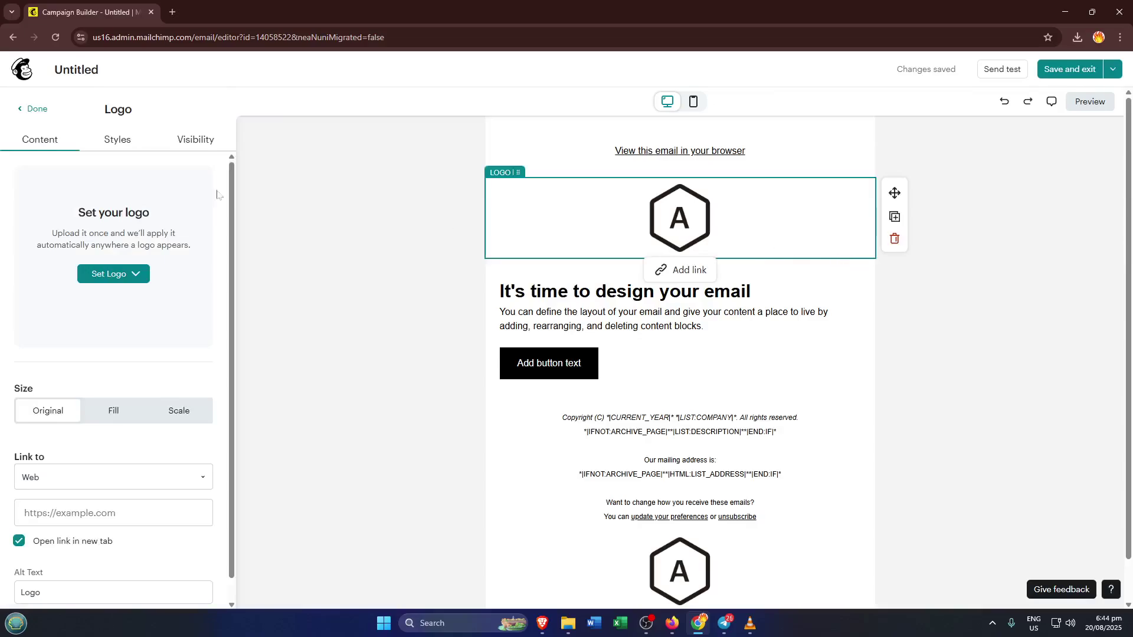
pyautogui.click(116, 143)
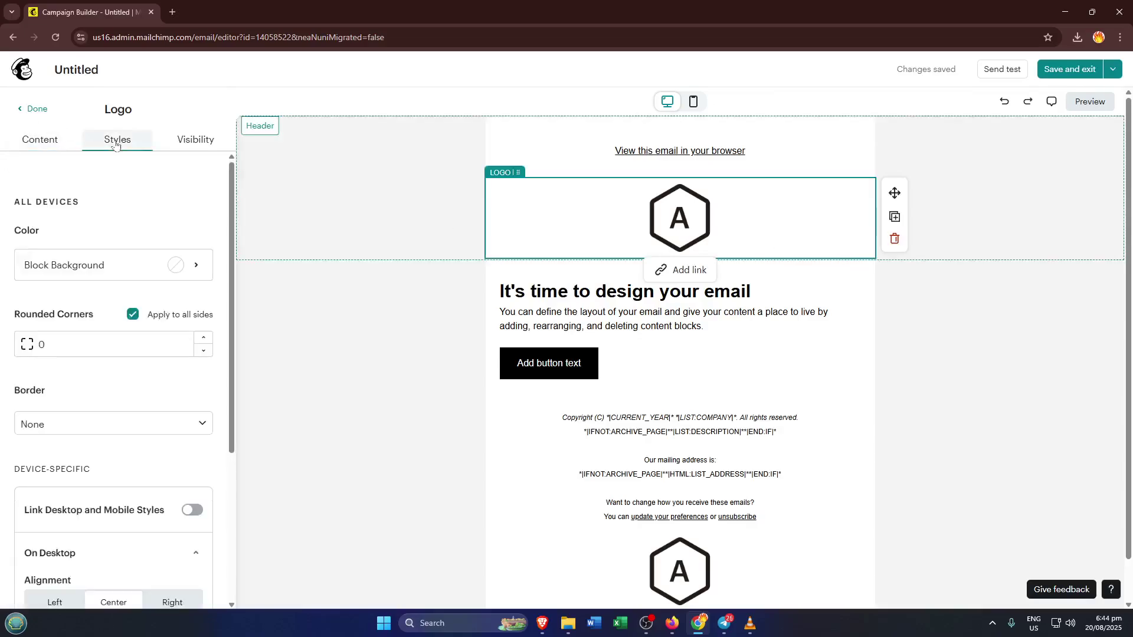
pyautogui.scroll(-4, 117, 295)
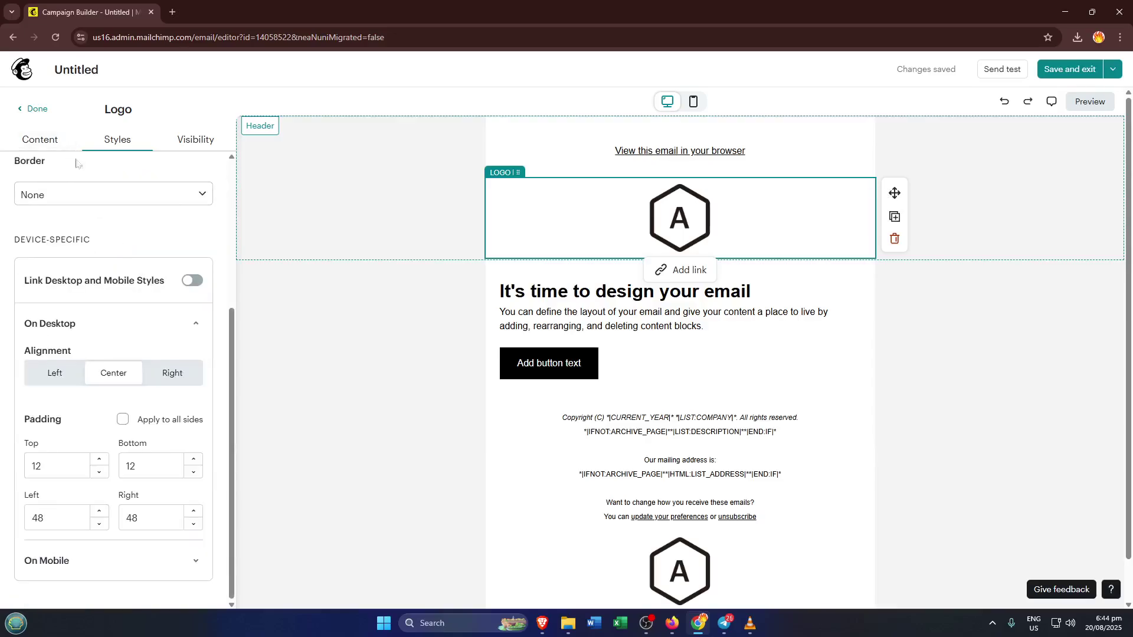
# Step: Set the desktop top padding of the "Add button text" button block to 50
pyautogui.click(524, 360)
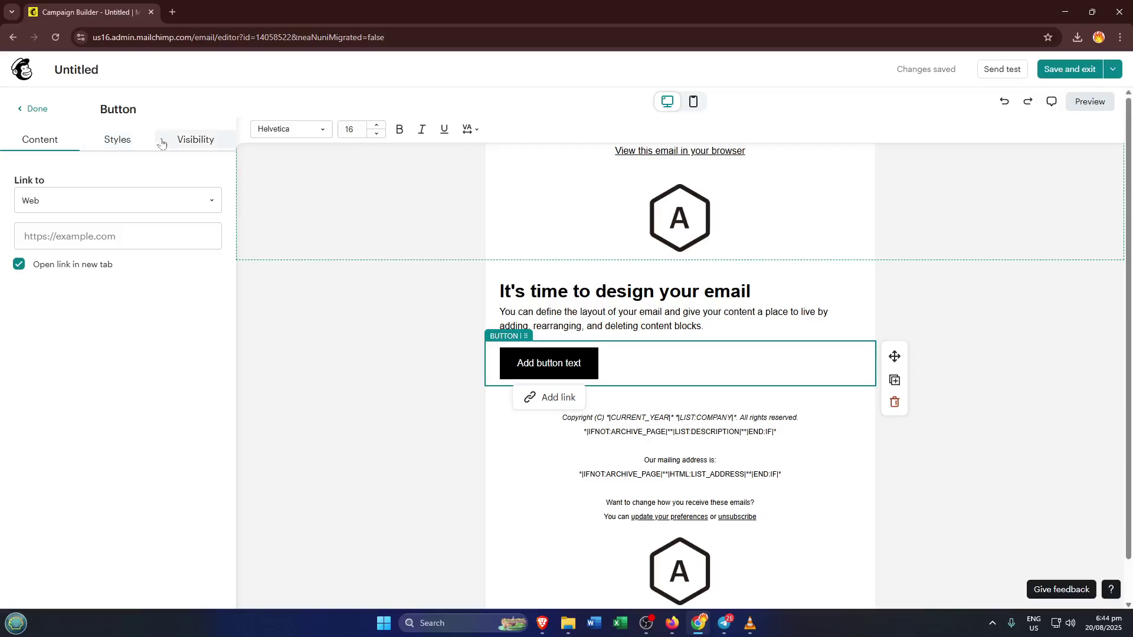
pyautogui.click(108, 142)
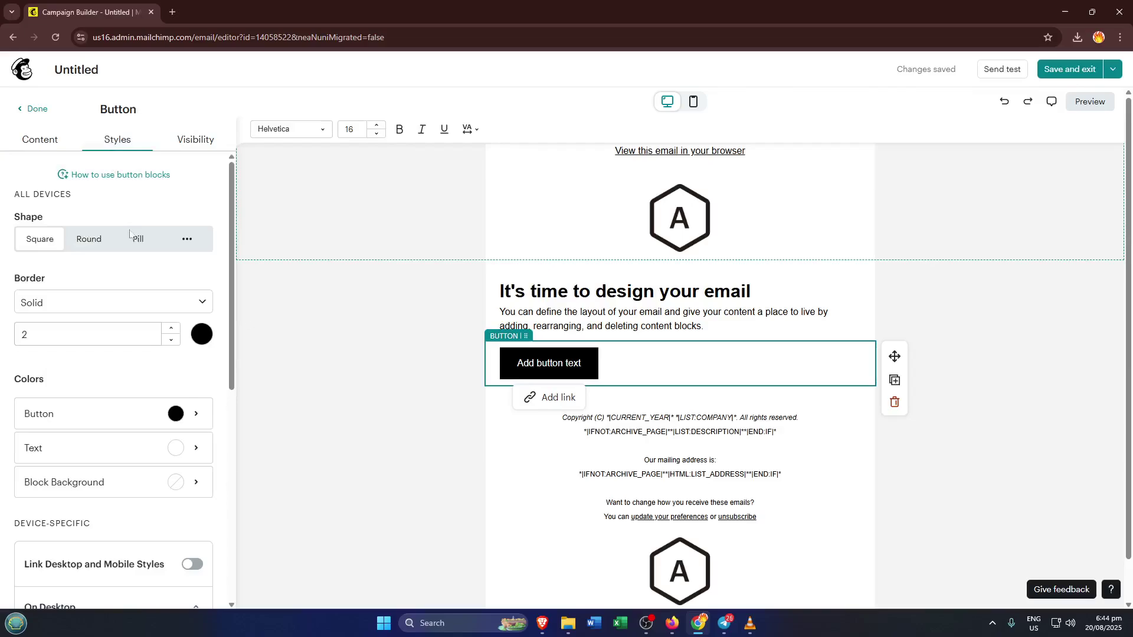
pyautogui.scroll(-2, 106, 334)
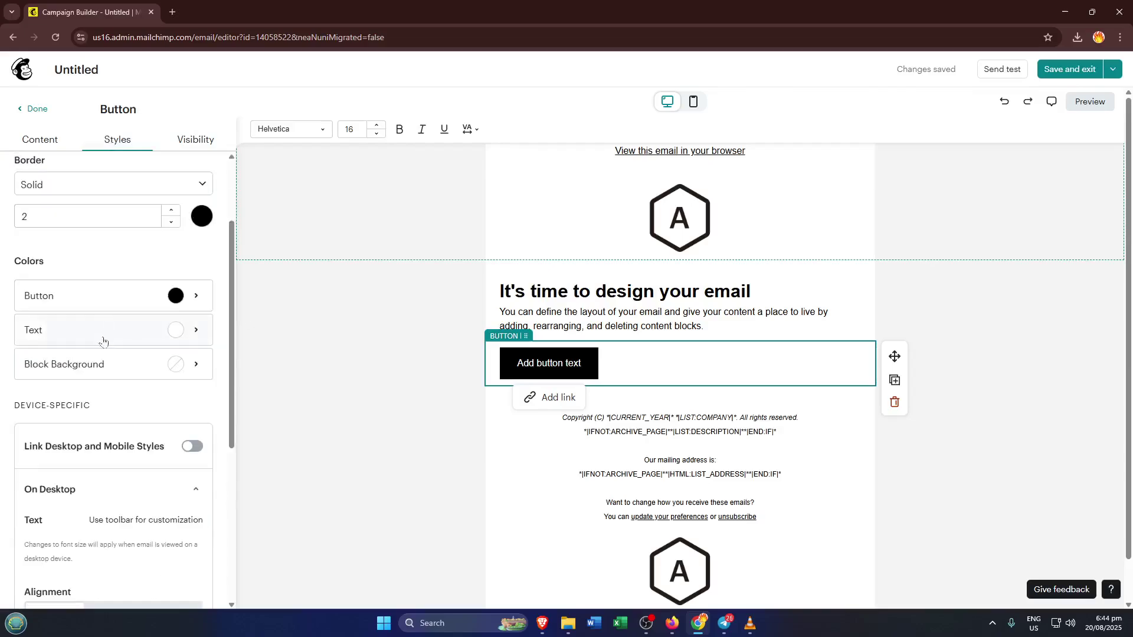
pyautogui.scroll(-2, 102, 348)
pyautogui.scroll(-3, 101, 349)
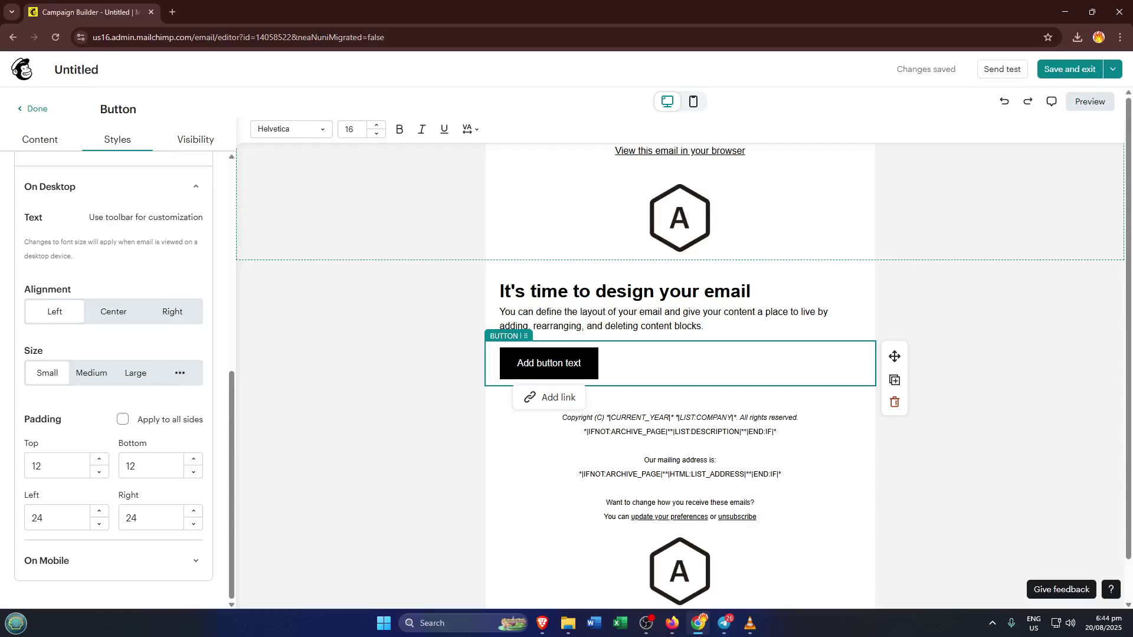
pyautogui.click(40, 466)
pyautogui.write('50')
pyautogui.press('Tab')
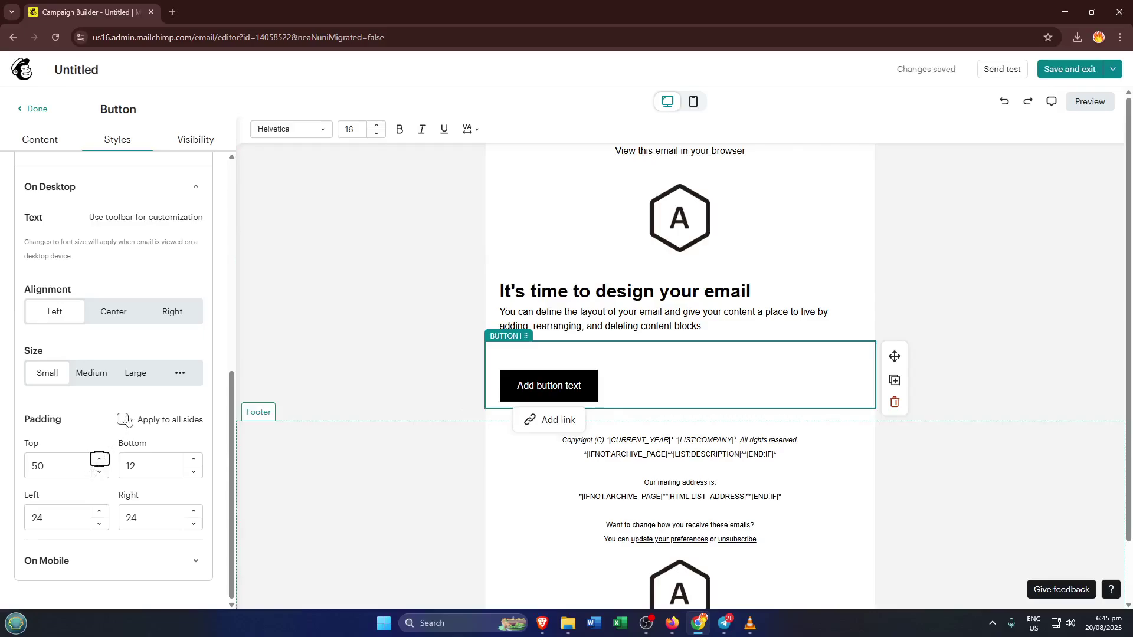
# Step: Set the button block's desktop top padding to 70
pyautogui.moveTo(65, 466); pyautogui.dragTo(2, 466)
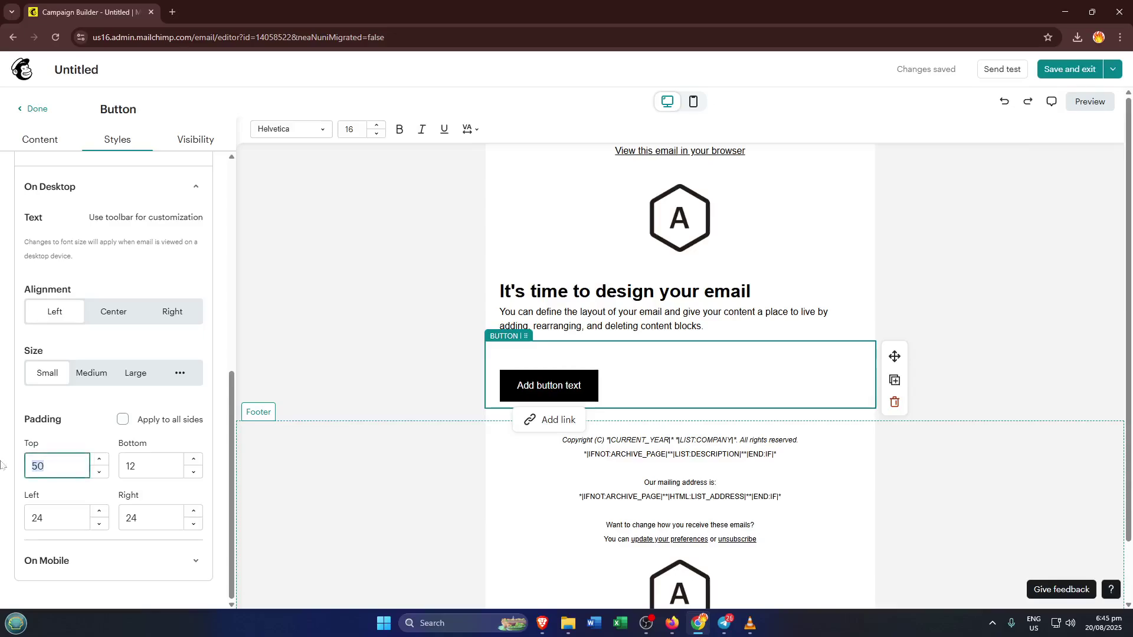
pyautogui.write('7')
pyautogui.press('Tab')
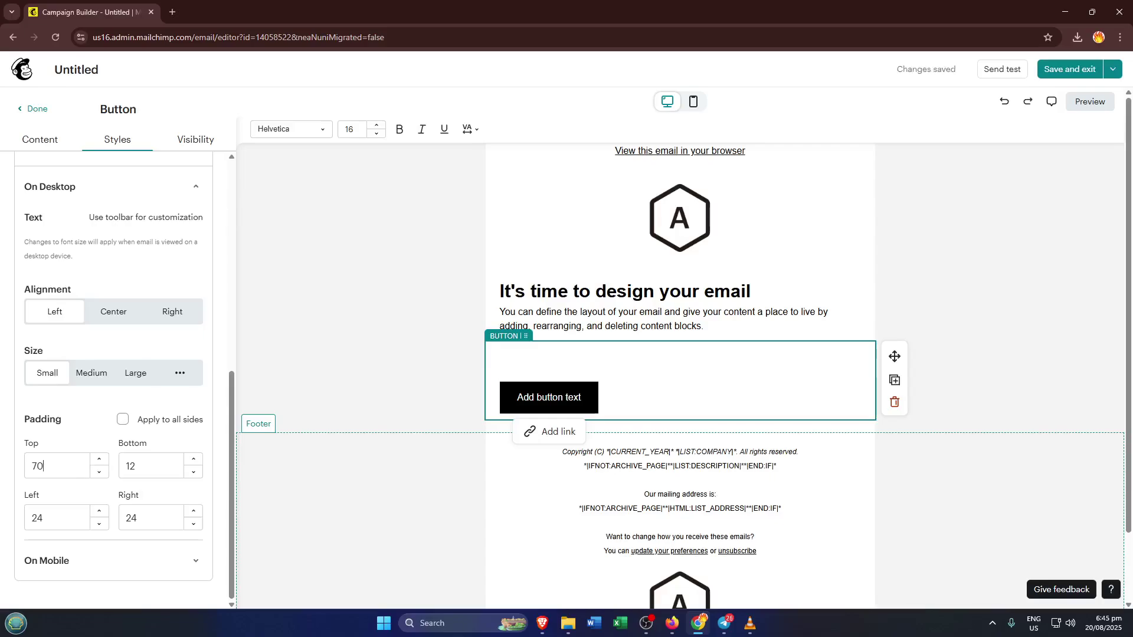
pyautogui.hotkey('shift', 'Tab')
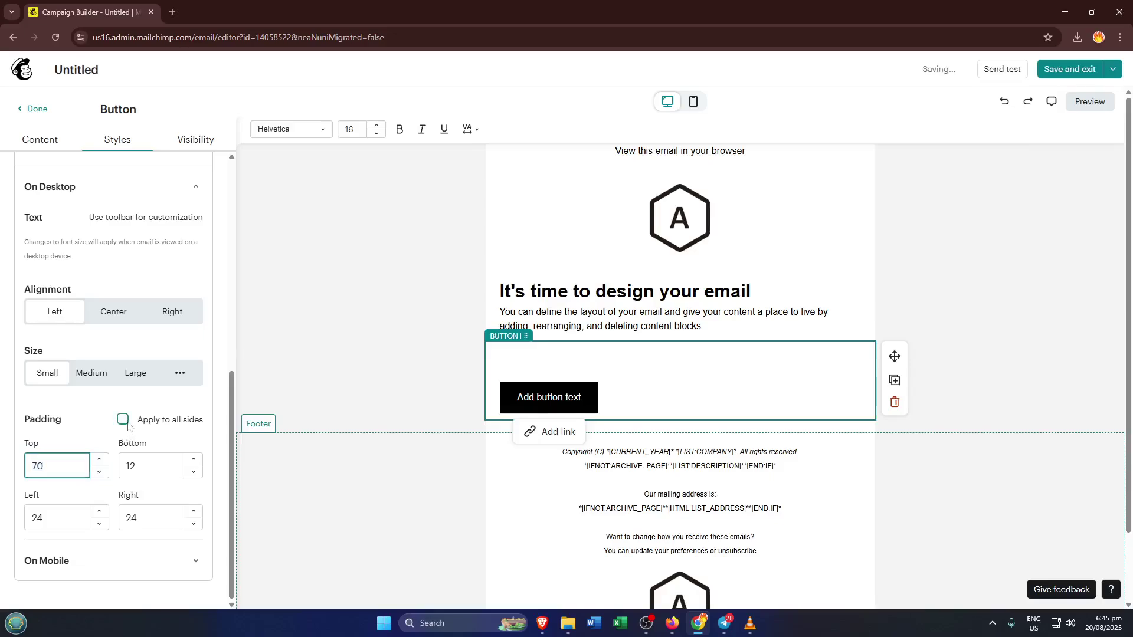
# Step: Apply the button block's top padding of 70 to all sides on desktop and deselect the block
pyautogui.click(124, 421)
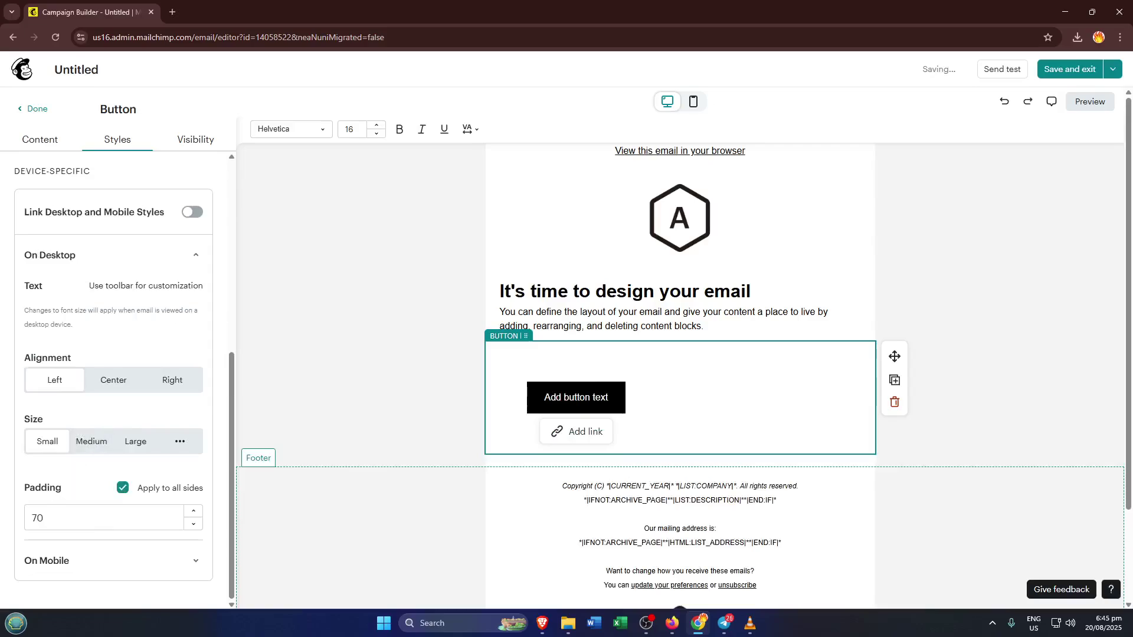
pyautogui.press('Tab')
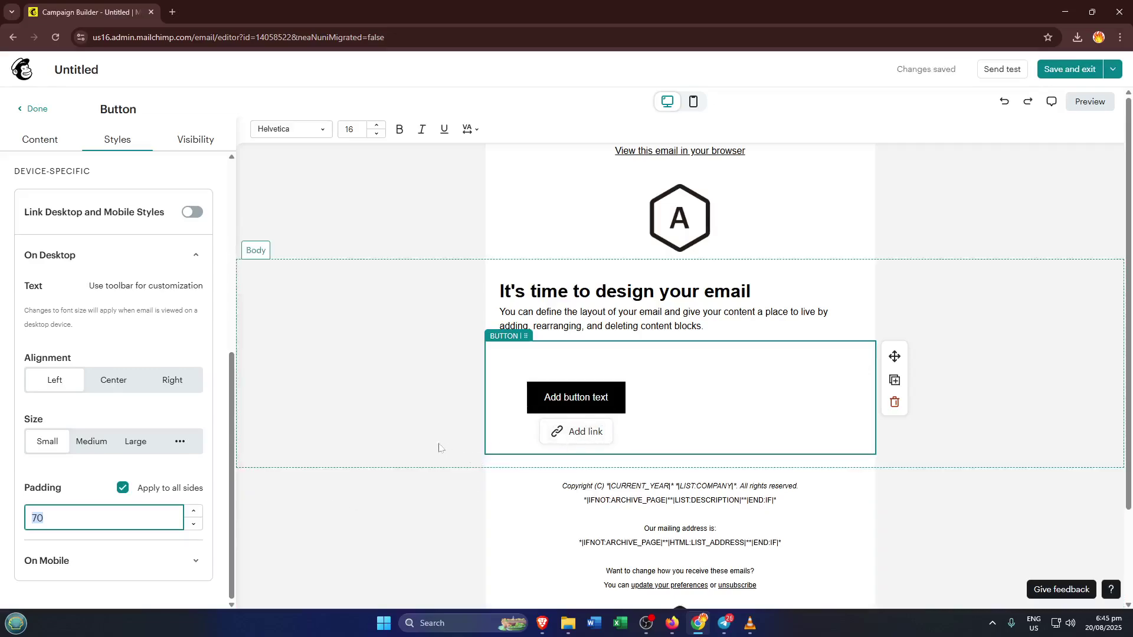
pyautogui.click(384, 426)
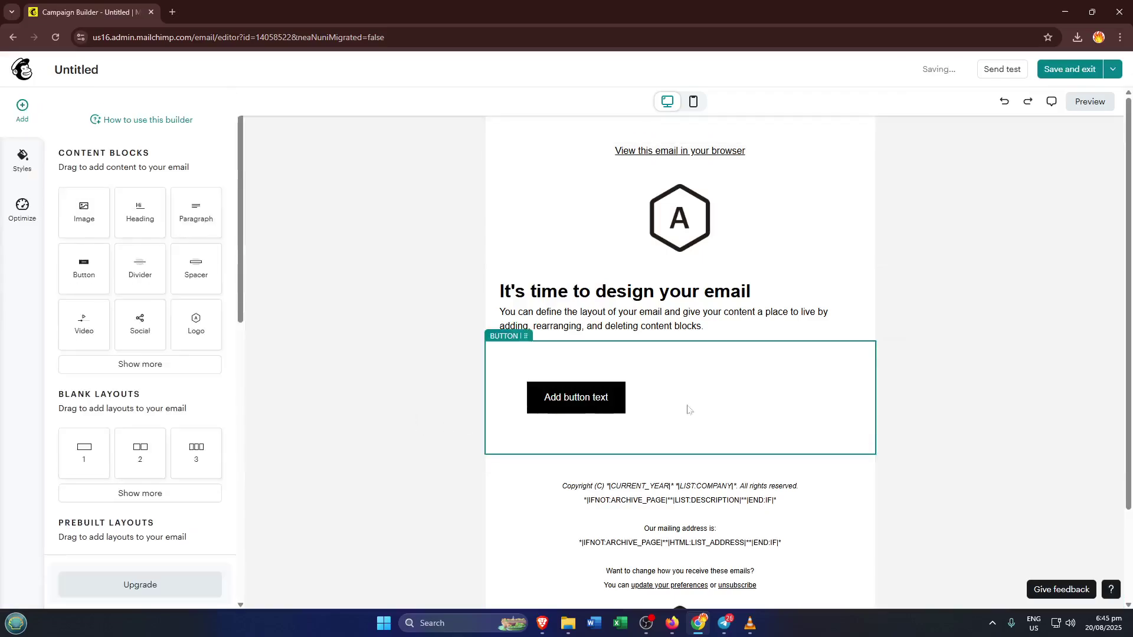
# Step: Reopen the button block's style settings and align the button to the center on desktop
pyautogui.click(617, 404)
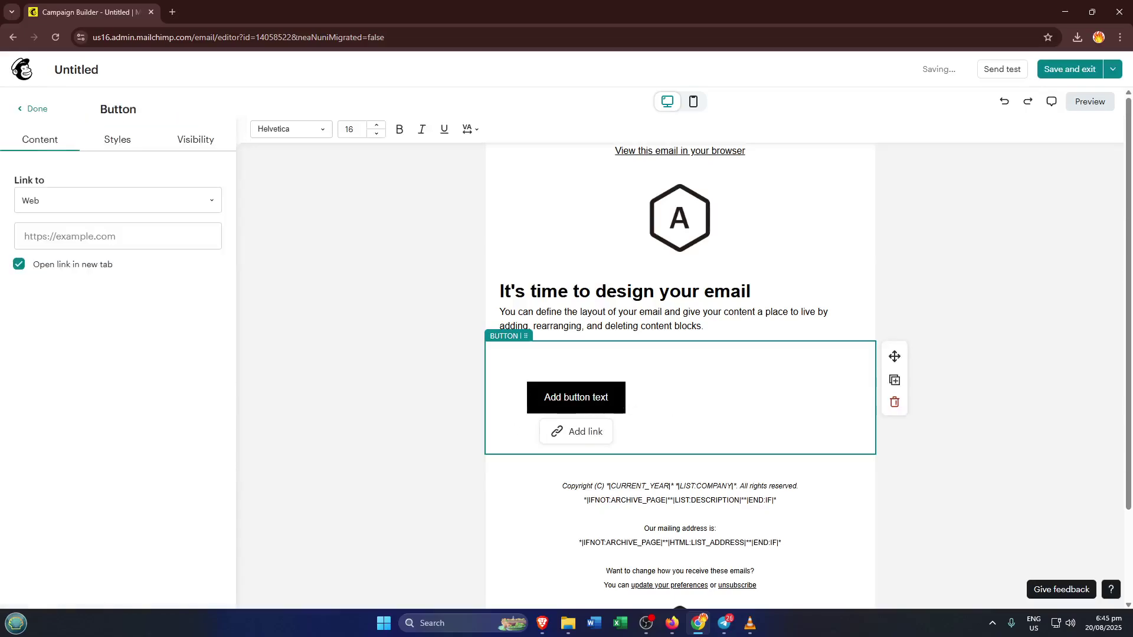
pyautogui.click(121, 143)
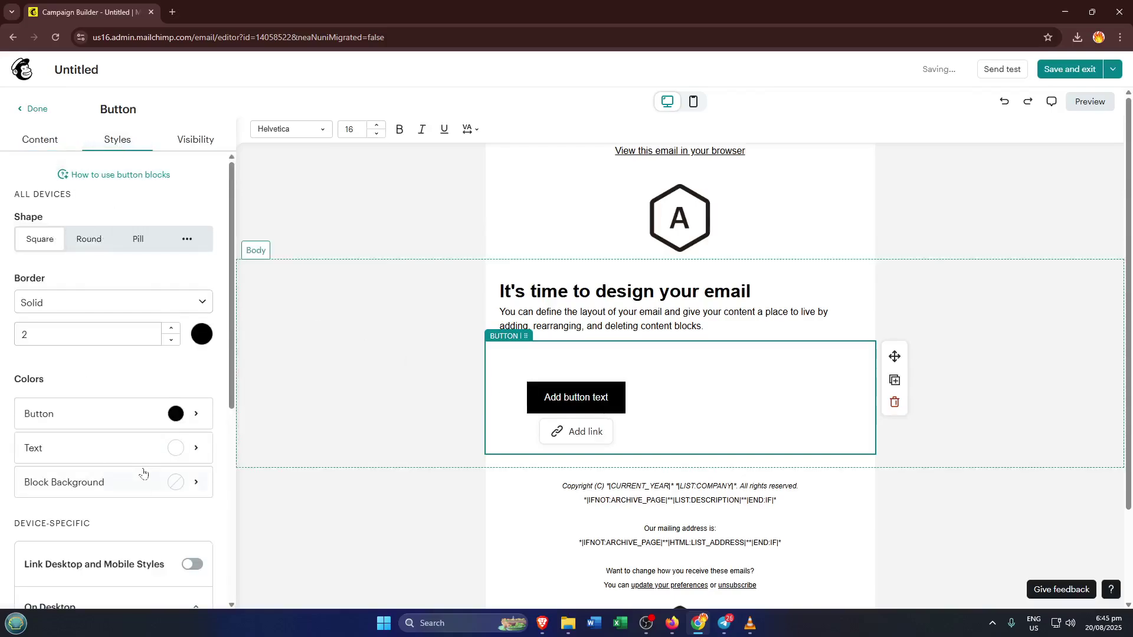
pyautogui.scroll(-6, 144, 472)
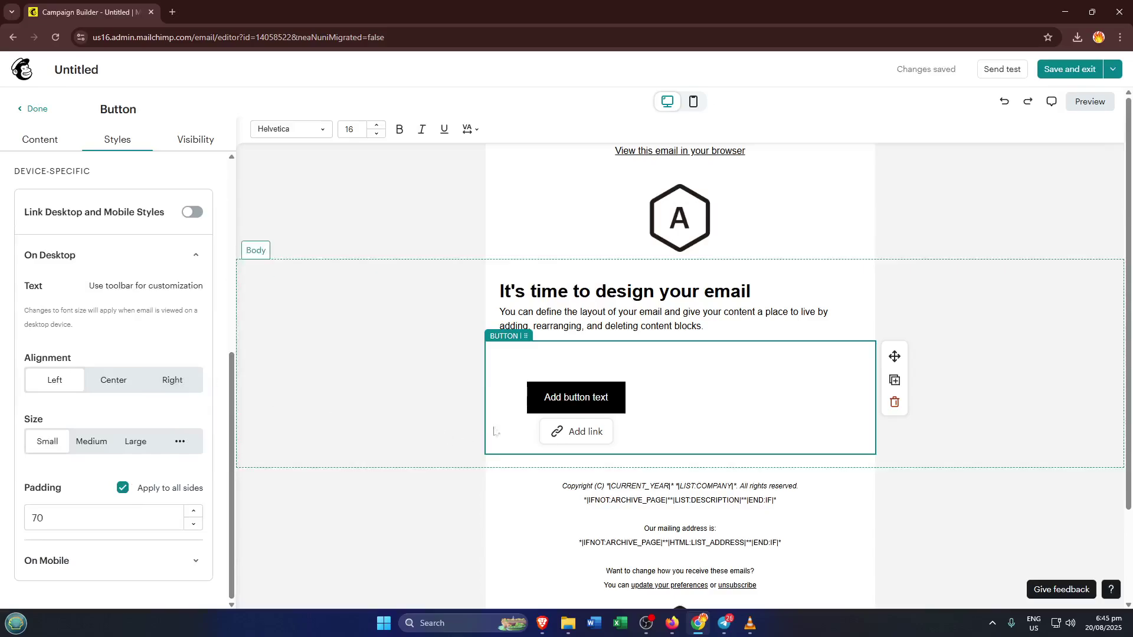
pyautogui.click(119, 387)
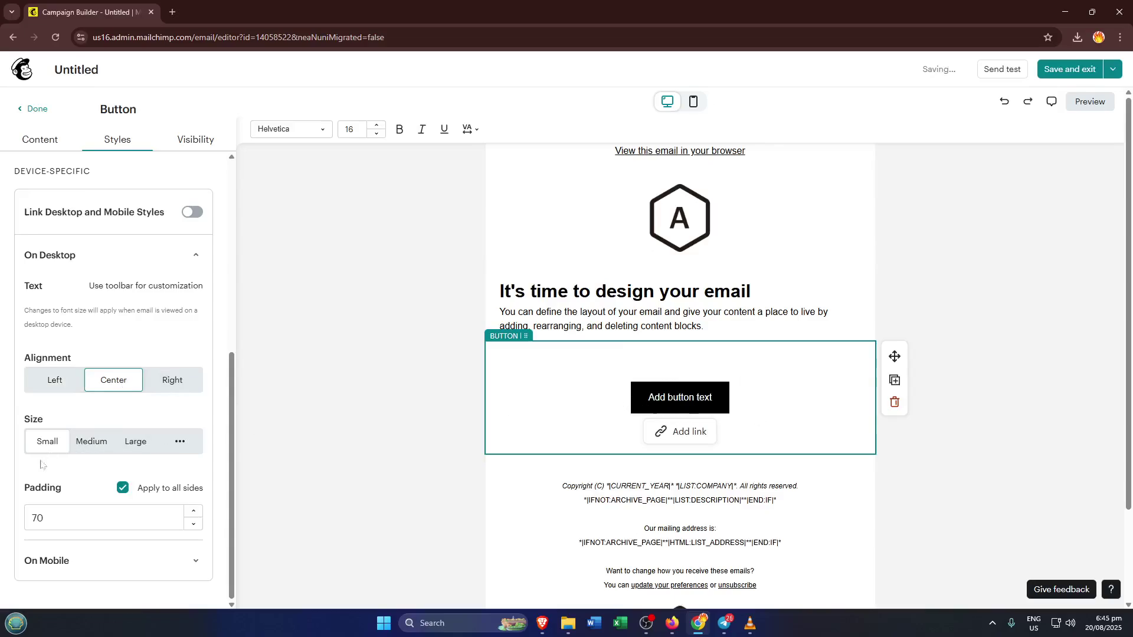
# Step: Set the button block's desktop padding to 30 on all sides
pyautogui.moveTo(48, 518); pyautogui.dragTo(25, 507)
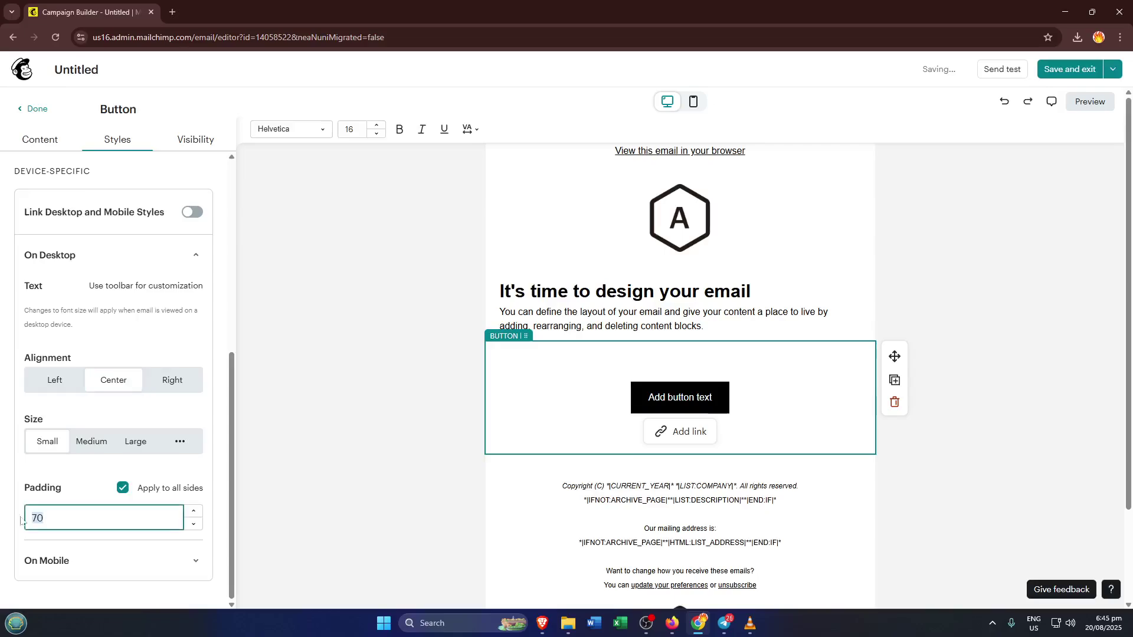
pyautogui.write('30')
pyautogui.press('Tab')
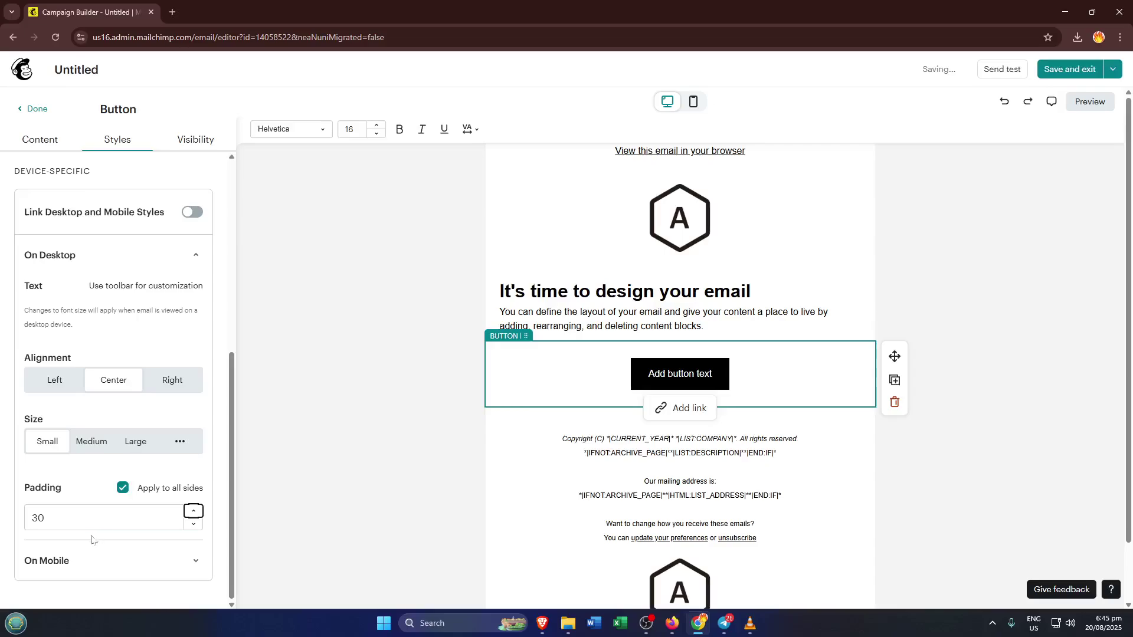
pyautogui.hotkey('shift', 'Tab')
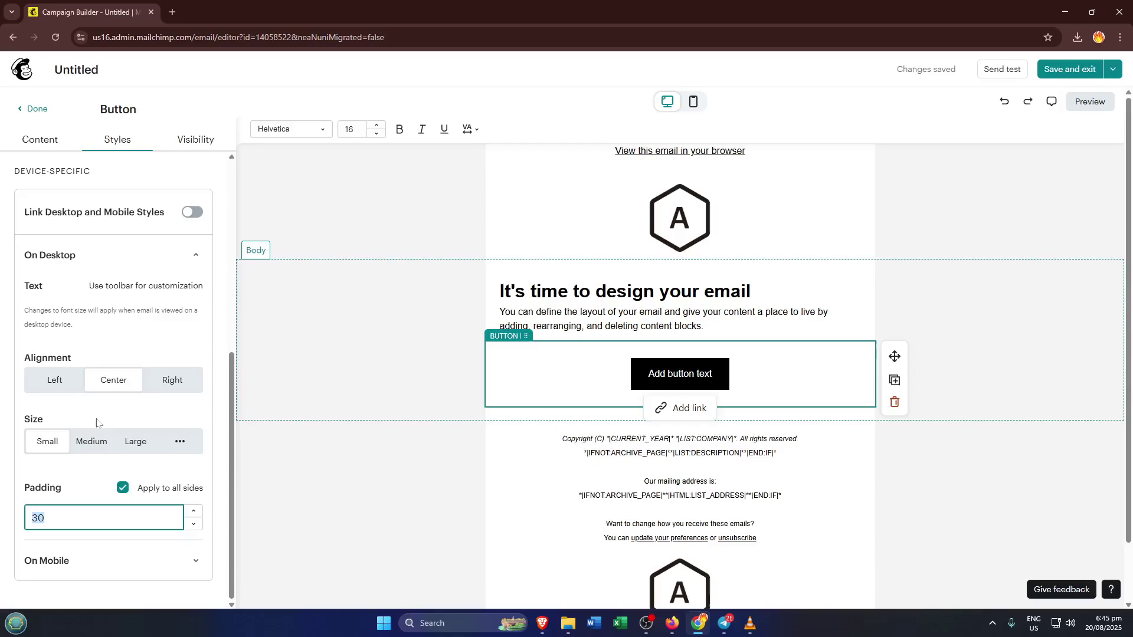
# Step: Give the button an Inset border with a thickness of 10
pyautogui.scroll(5, 107, 395)
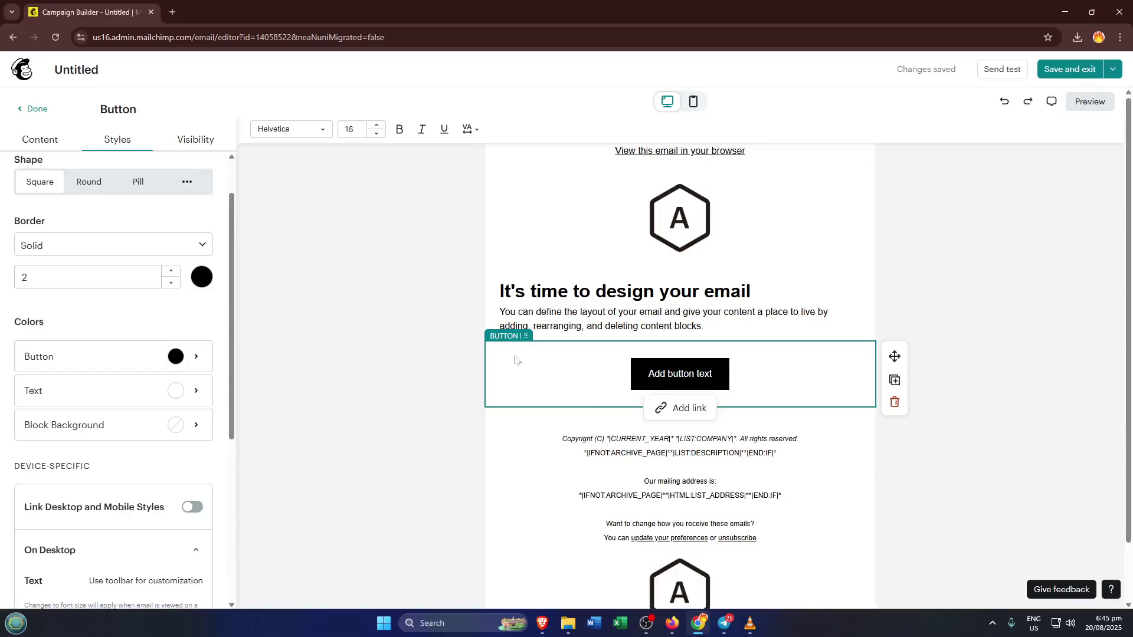
pyautogui.click(77, 245)
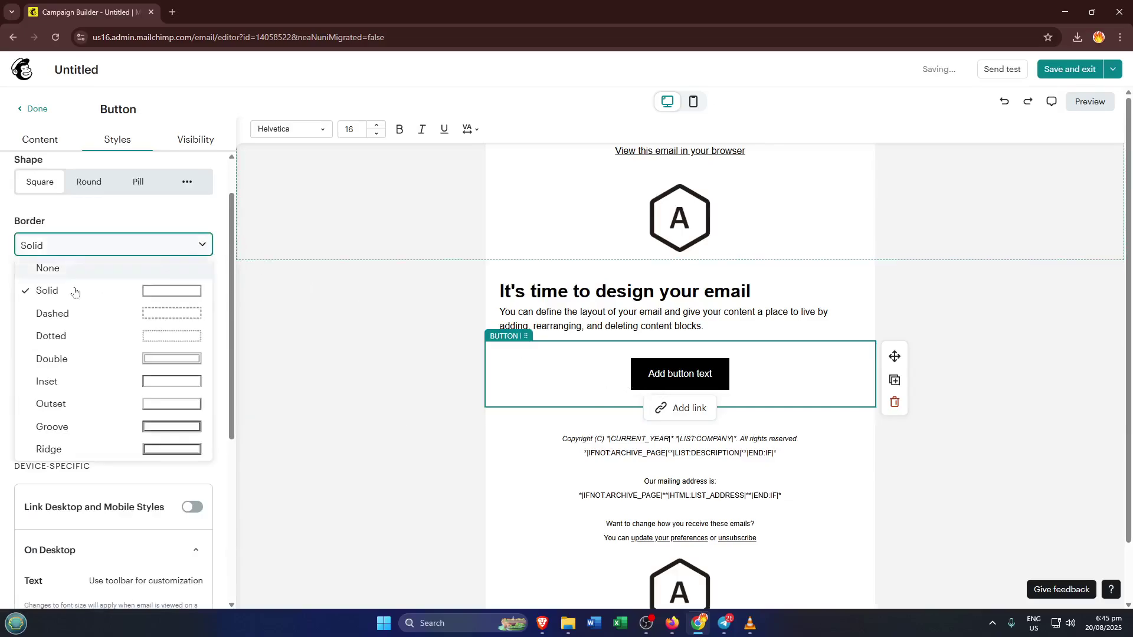
pyautogui.click(66, 390)
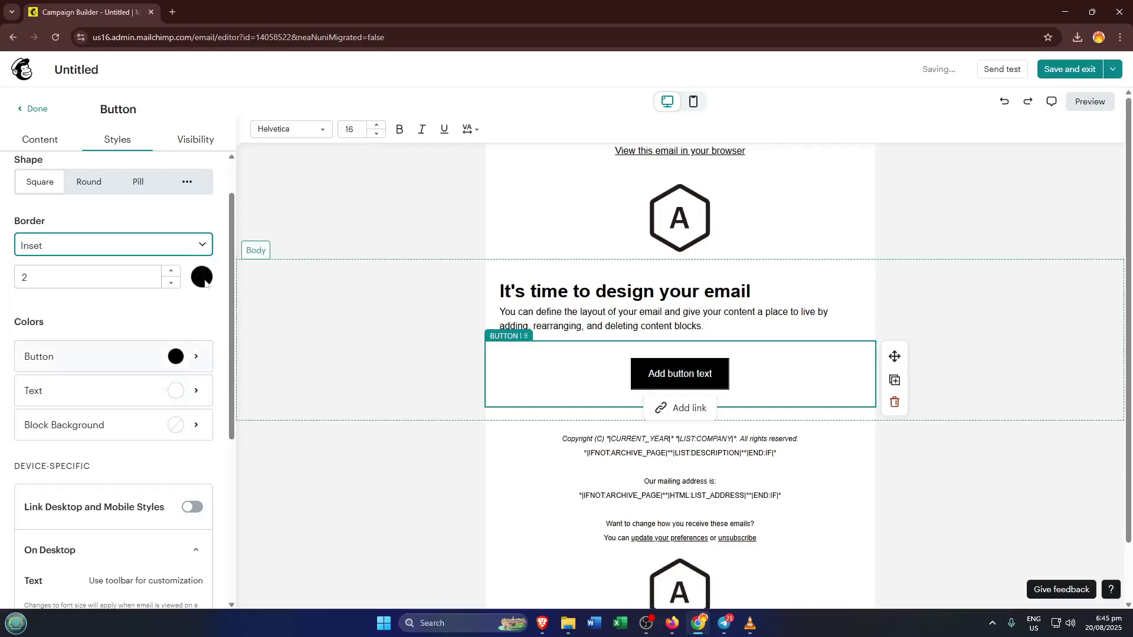
pyautogui.press('Tab')
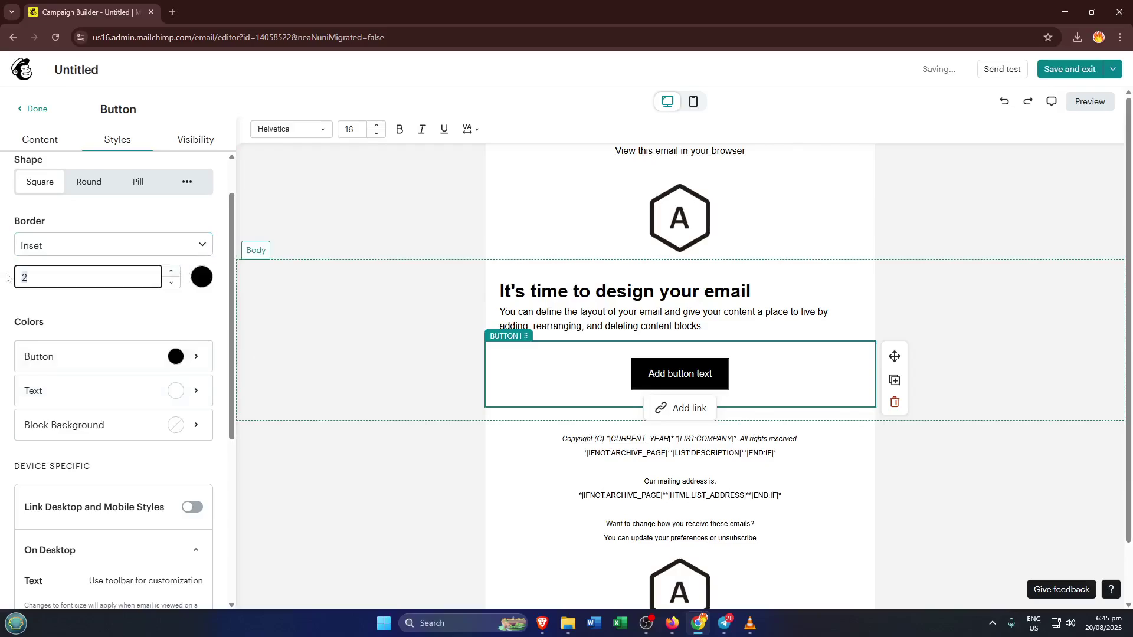
pyautogui.write('10')
pyautogui.press('Tab')
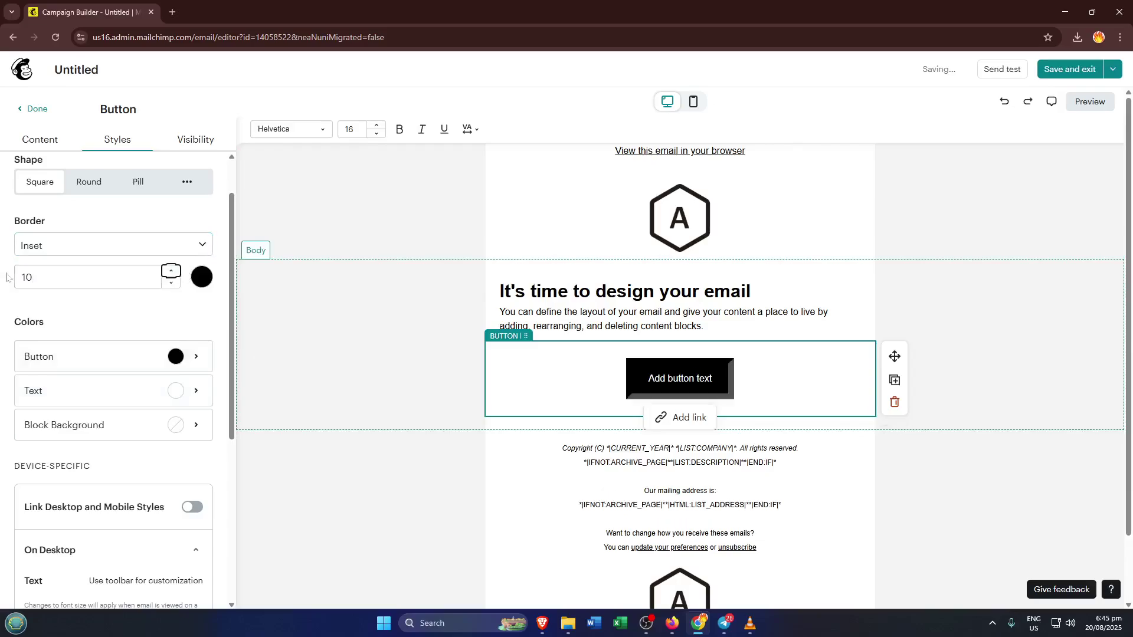